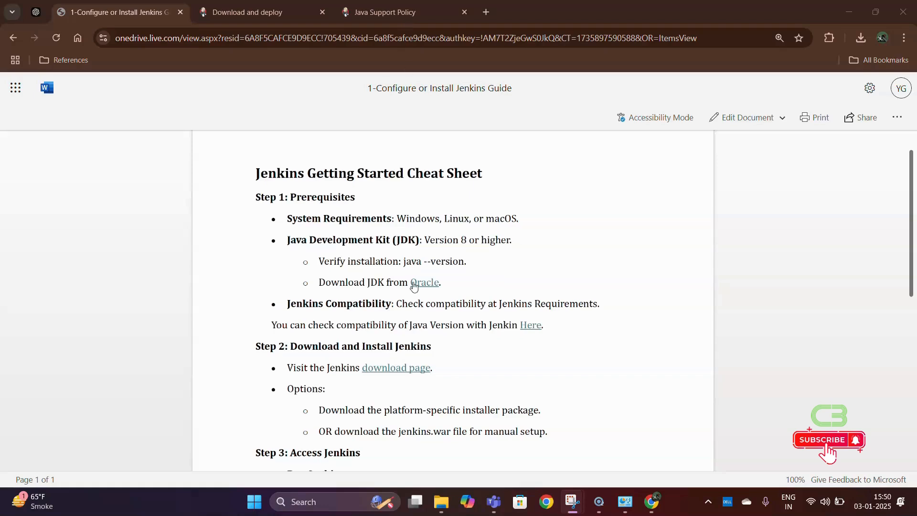
- Switch from the Jenkins guide to the Java Support Policy page to check required Java versions
scroll(408, 284, down, 1)
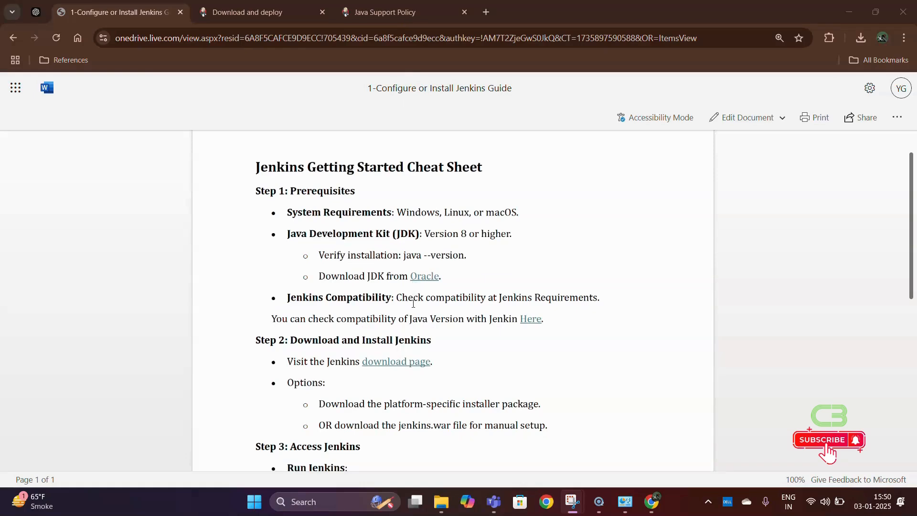
click(360, 13)
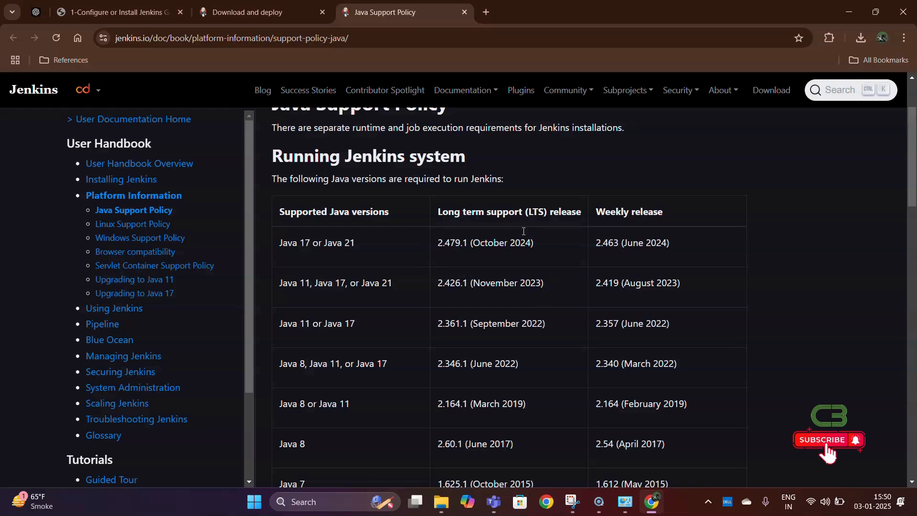
- Return to the Jenkins getting-started guide, then go to the Jenkins download page
click(112, 12)
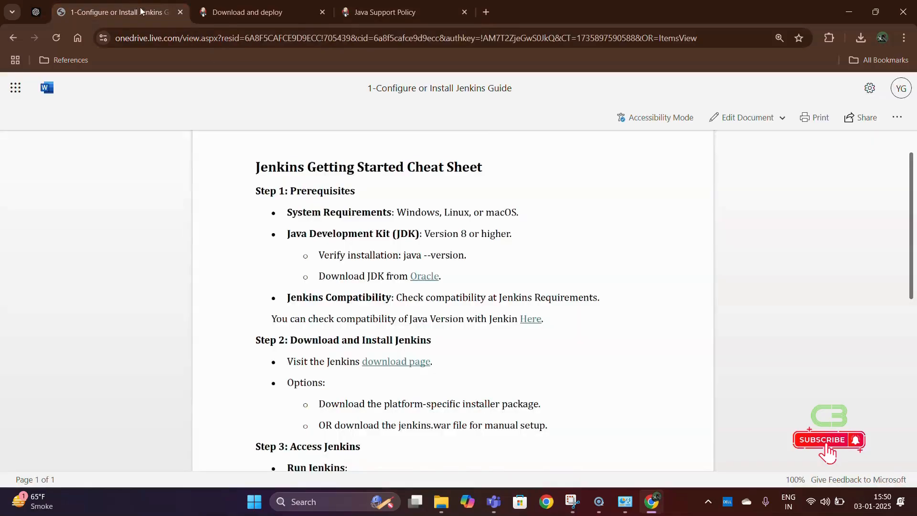
scroll(454, 310, down, 1)
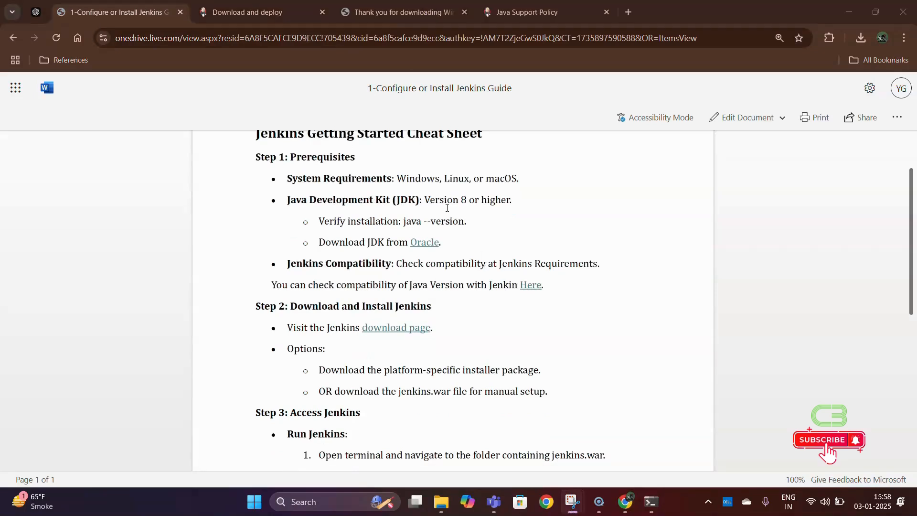
click(270, 4)
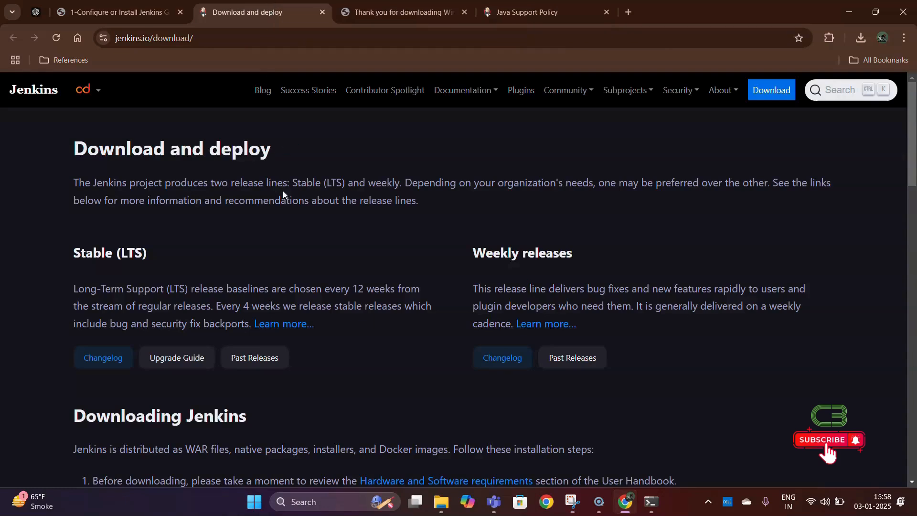
- Download the Jenkins 2.479.2 LTS Generic Java package (jenkins.war) and confirm it in the downloads panel
scroll(282, 191, down, 1)
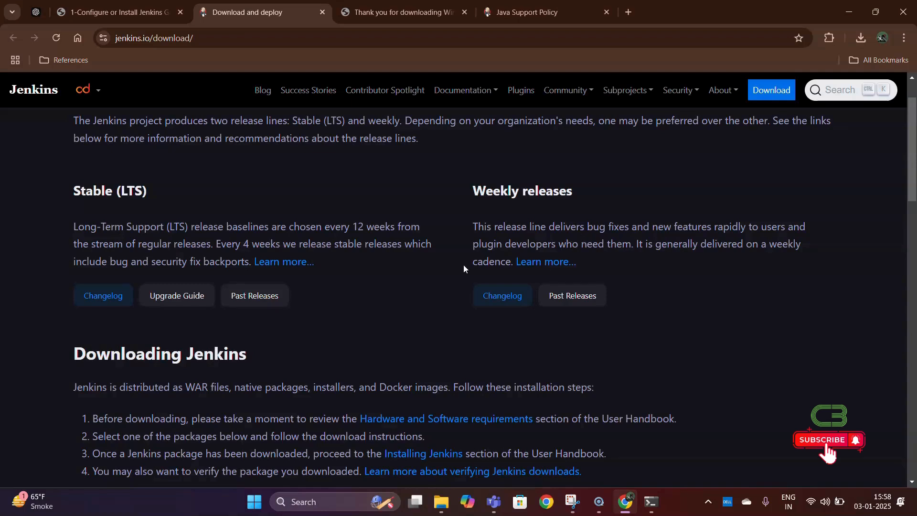
scroll(431, 298, down, 5)
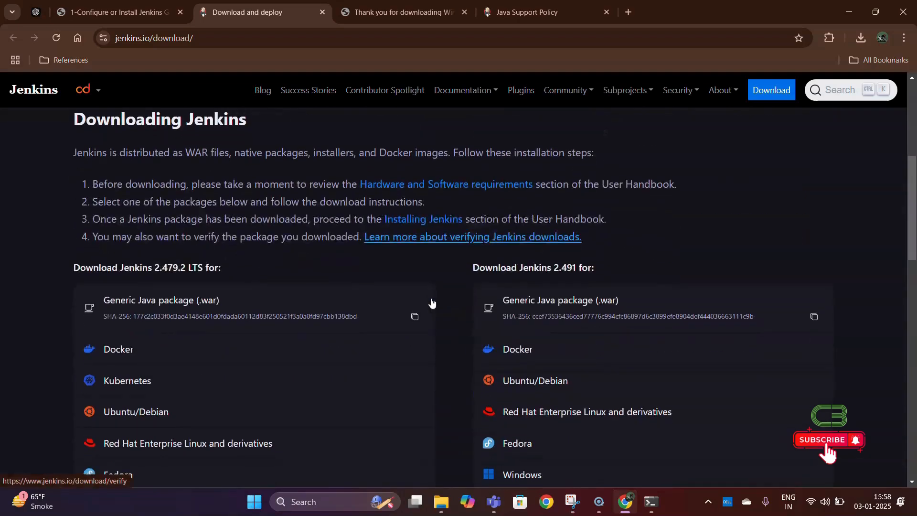
scroll(431, 302, down, 2)
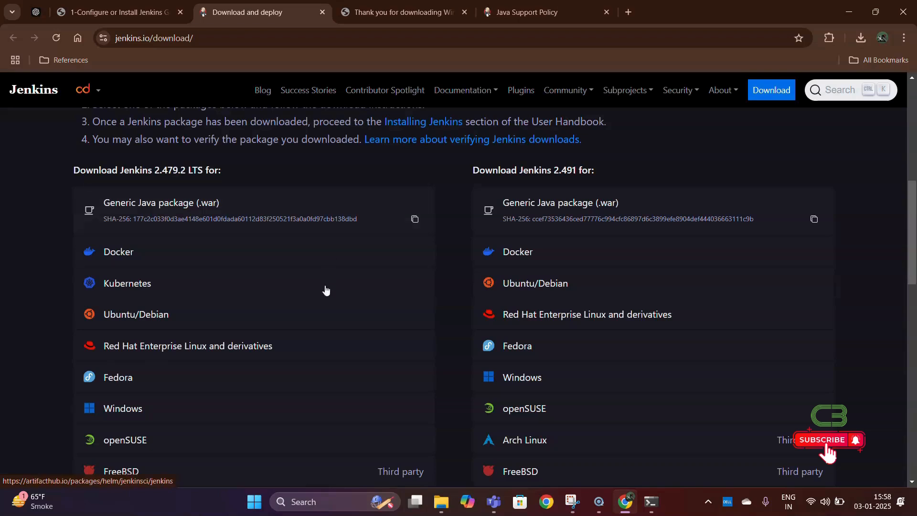
scroll(330, 282, down, 2)
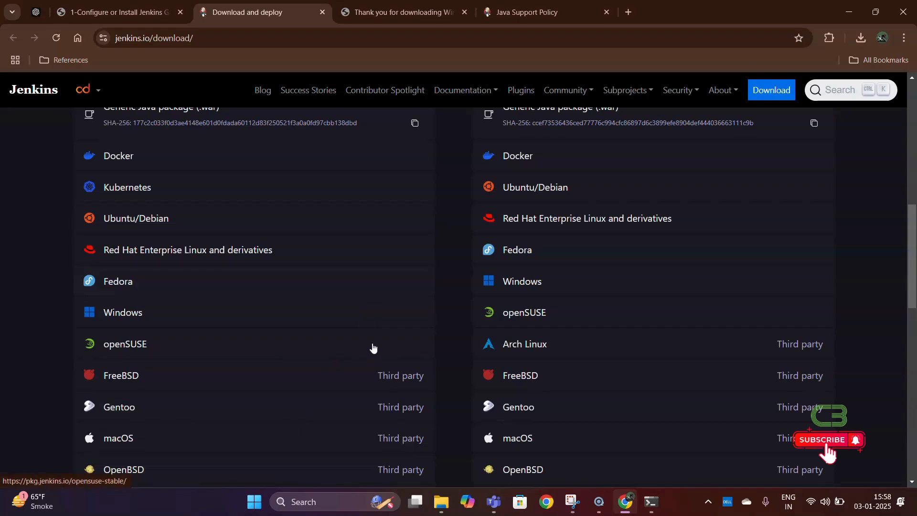
scroll(372, 347, up, 3)
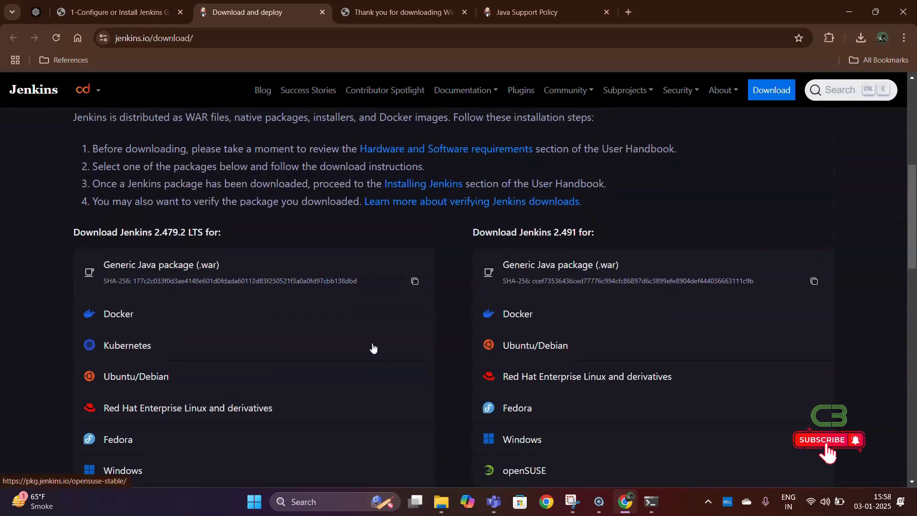
click(376, 280)
click(861, 37)
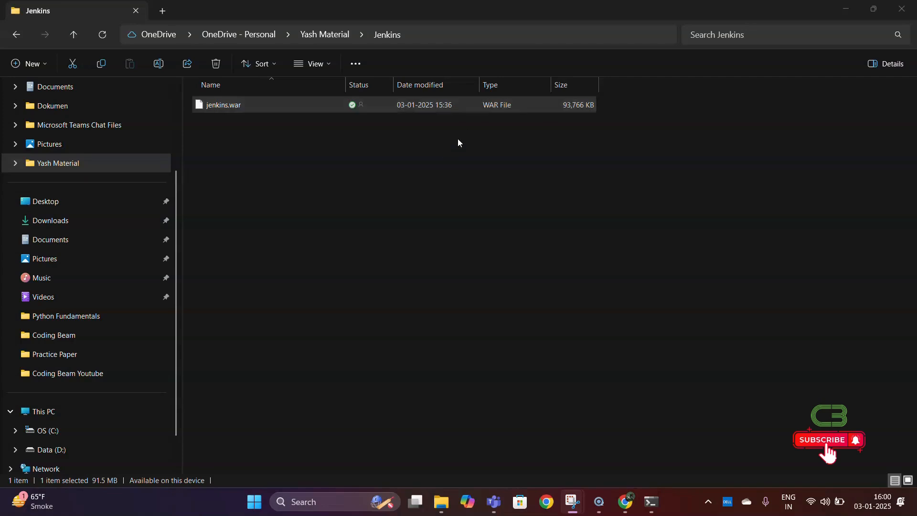
- Launch a command prompt in the Jenkins folder via 'cmd' in the Explorer address bar
click(597, 35)
text(c)
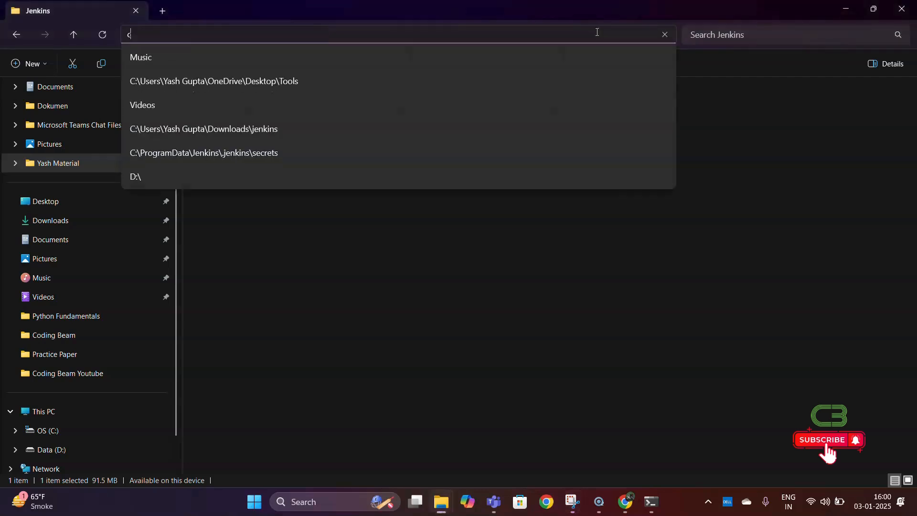
text(md)
key(Return)
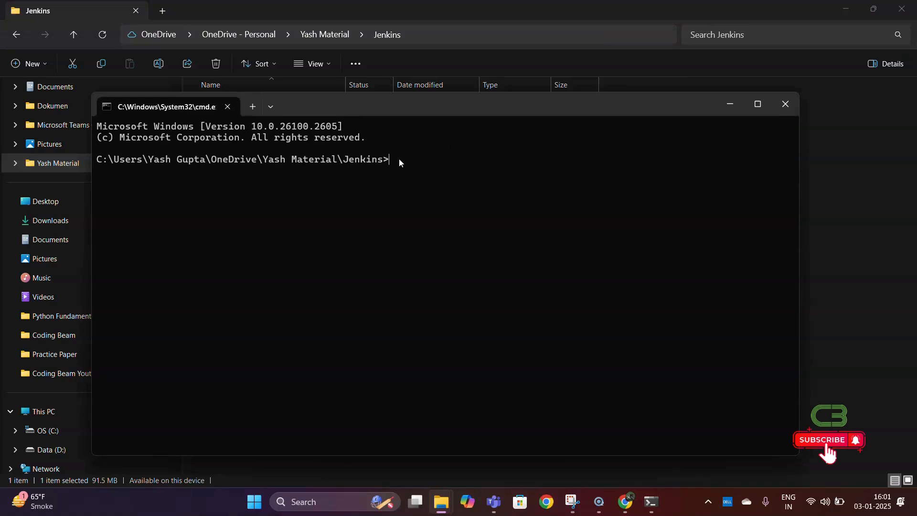
- Start Jenkins with 'java -jar jenkins.war' and bring its console to the front
text(java -jar jenkins.war)
key(Return)
key(alt+Tab)
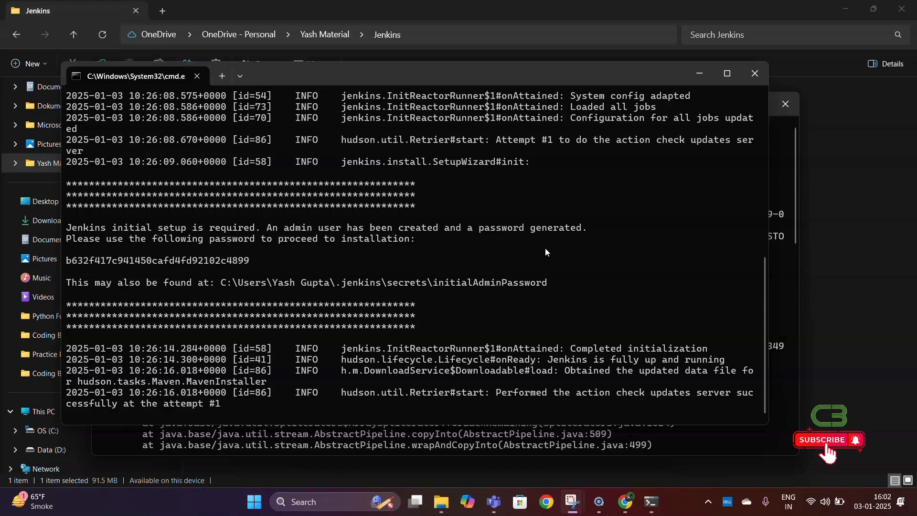
- Copy the generated initial admin password from the log and minimise the console
double_click(227, 260)
key(ctrl+c)
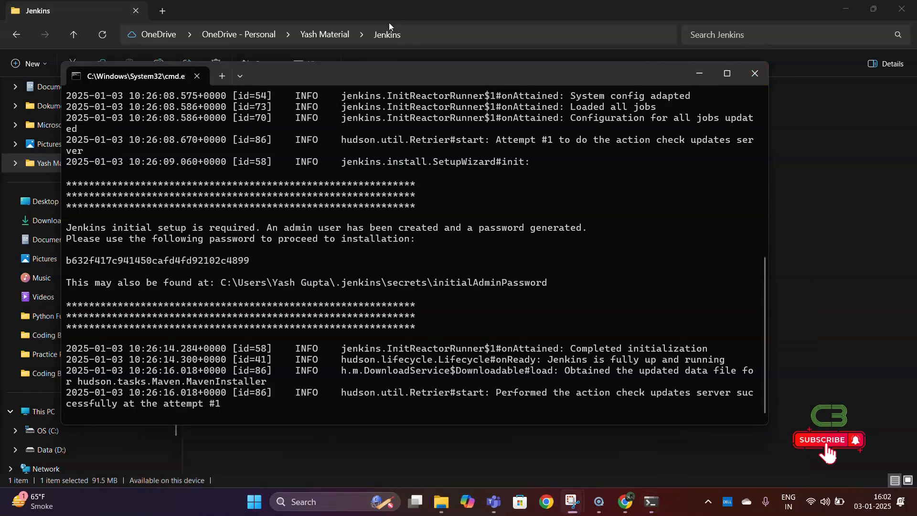
click(700, 82)
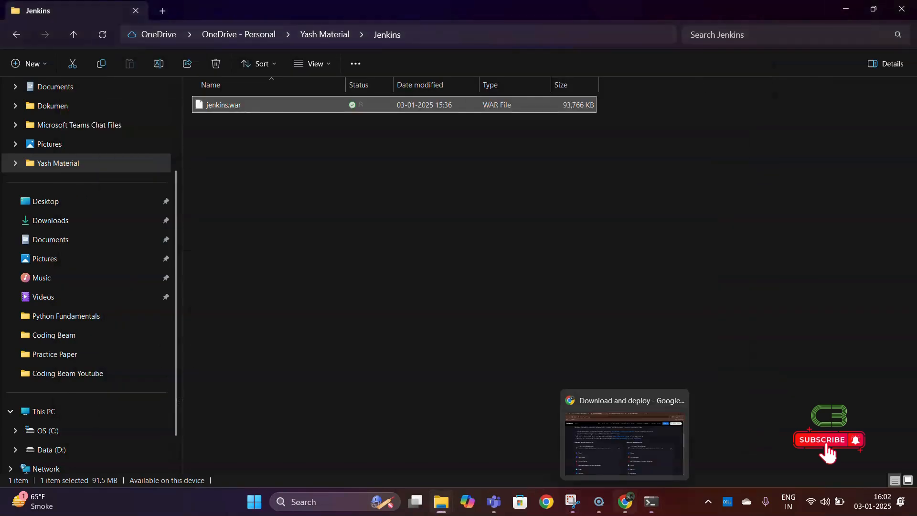
- Return to Chrome and open Jenkins running at localhost:8080 from the thank-you page
click(626, 503)
scroll(393, 210, up, 8)
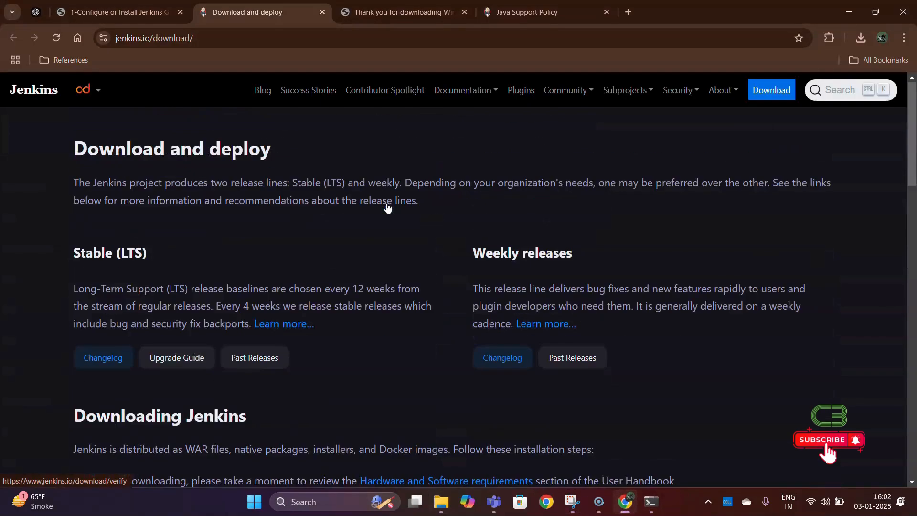
click(396, 22)
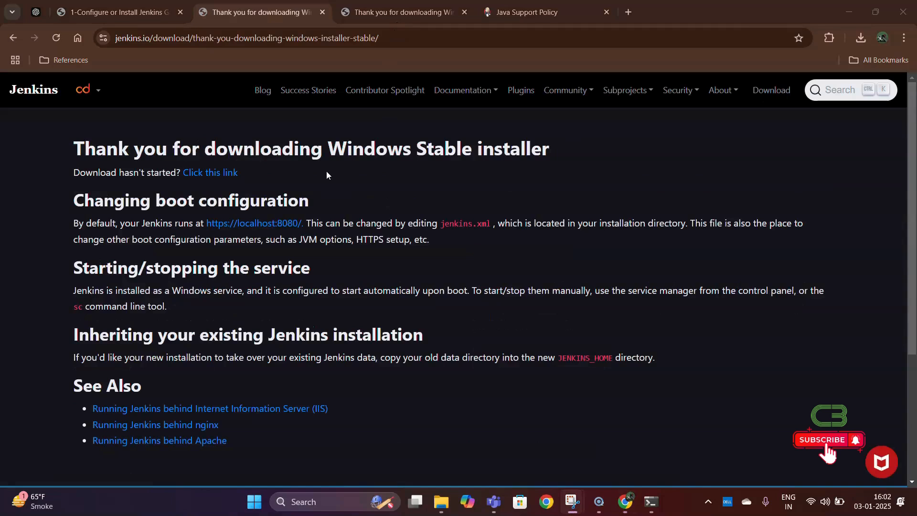
click(273, 230)
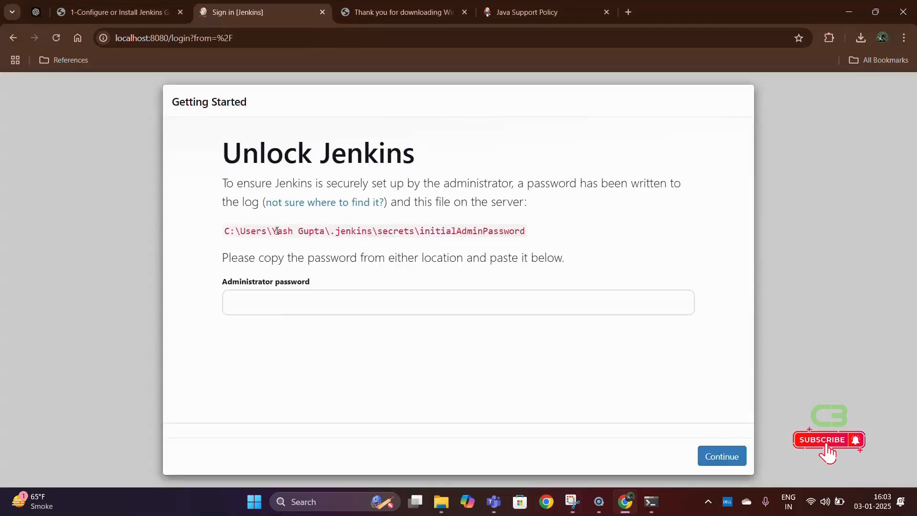
- Paste the copied initial password into the Administrator password field
click(297, 301)
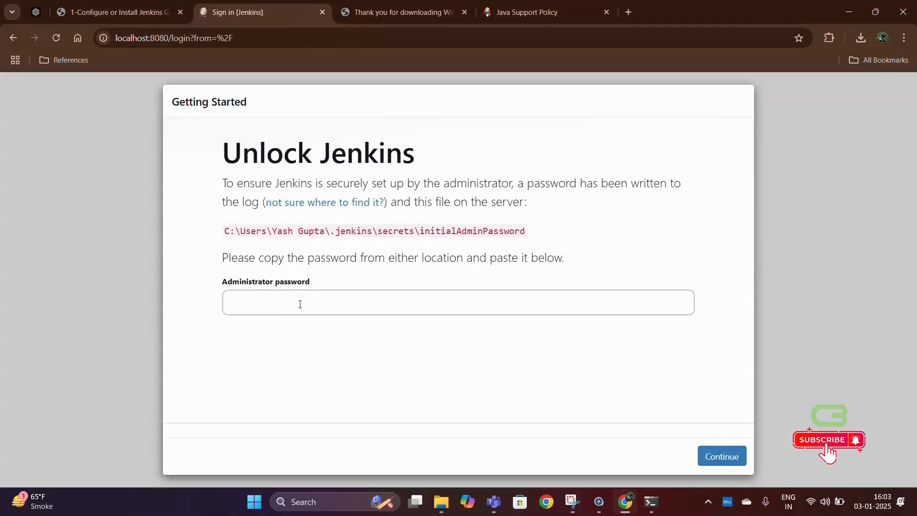
click(305, 306)
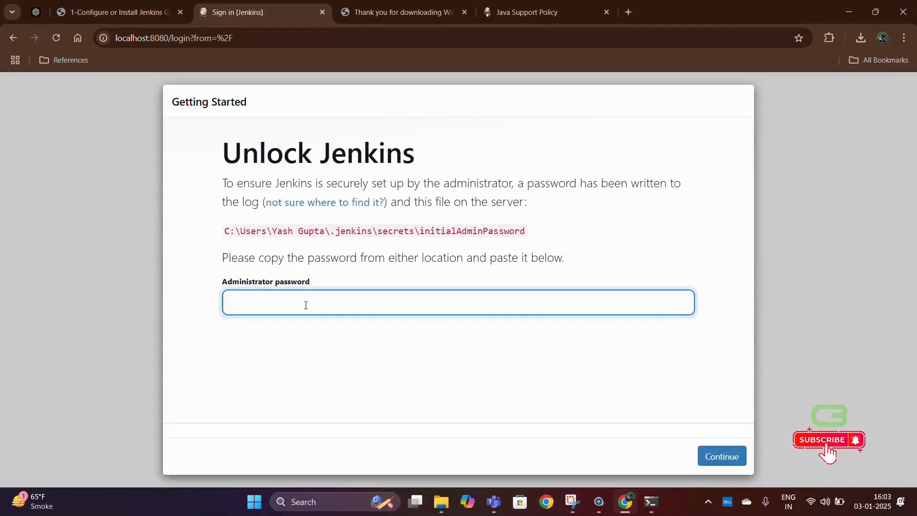
key(ctrl+v)
- Submit the password to unlock Jenkins and choose Install suggested plugins
click(734, 458)
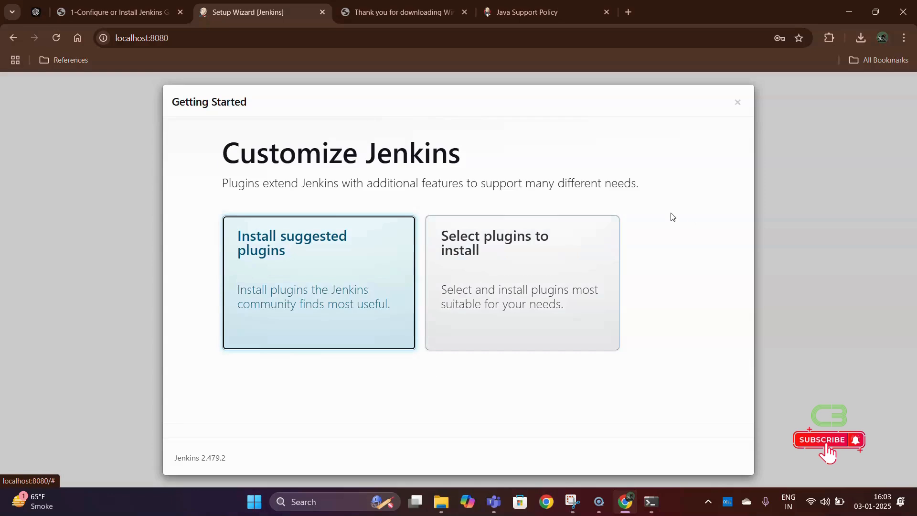
click(376, 271)
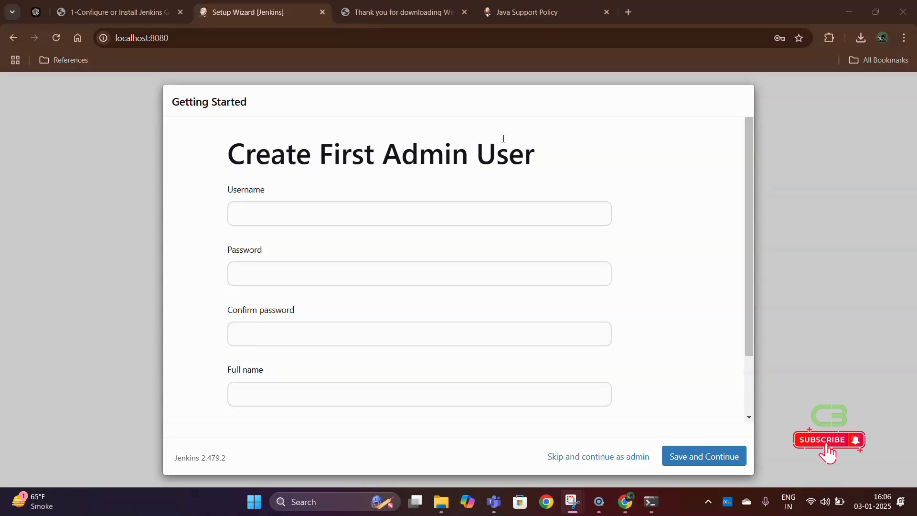
- Enter the admin username, dismissing the browser's autofill suggestions along the way
scroll(494, 188, down, 1)
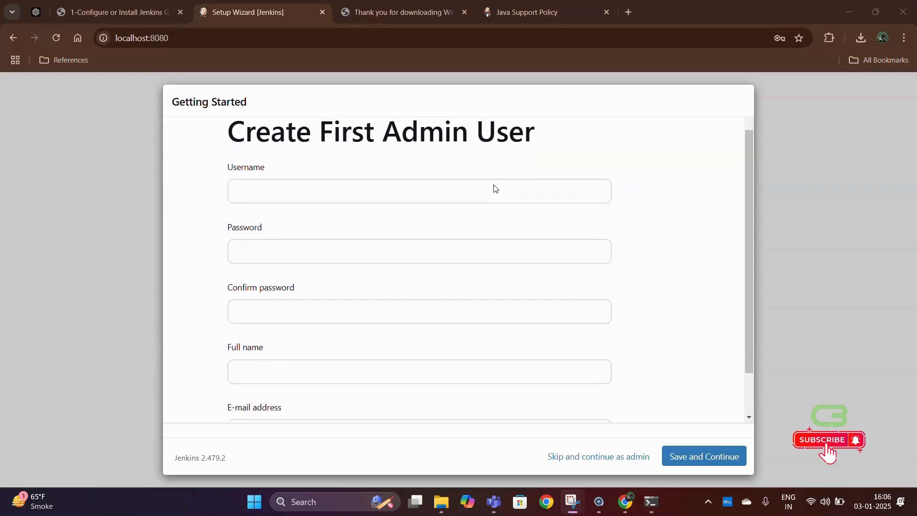
scroll(494, 188, up, 1)
click(461, 208)
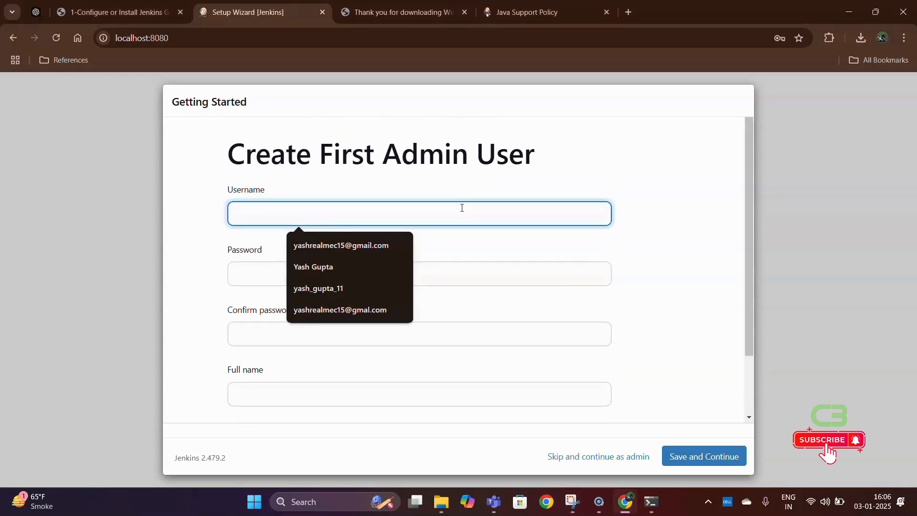
click(606, 192)
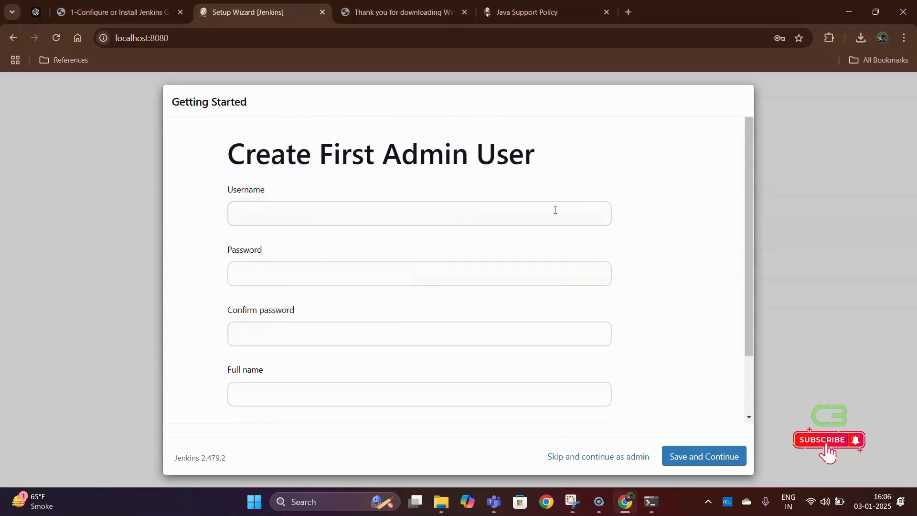
click(498, 209)
click(574, 181)
click(518, 208)
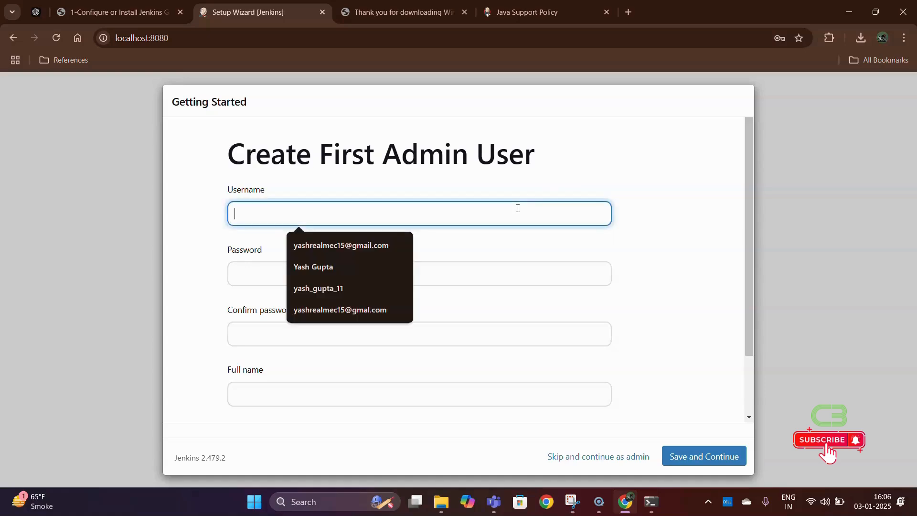
text(Yash)
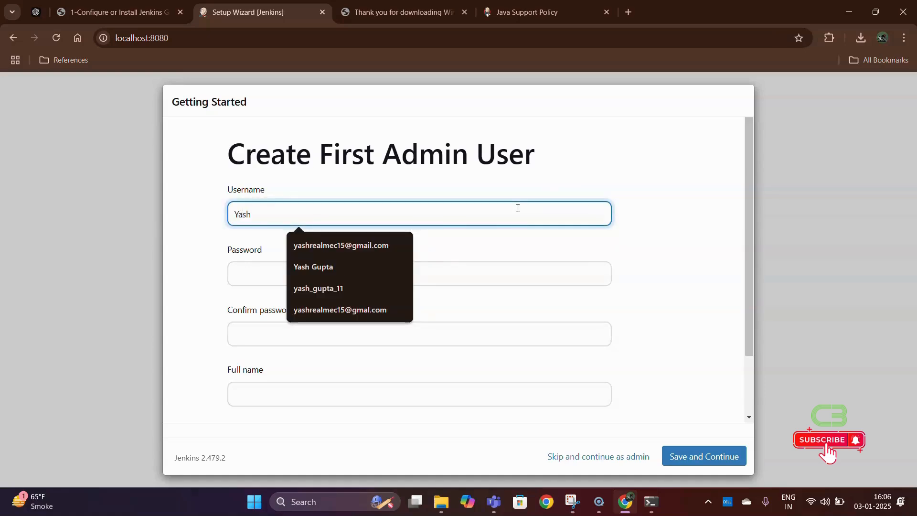
- Fill in the password, its confirmation, full name and e-mail, then Save and Continue
click(433, 265)
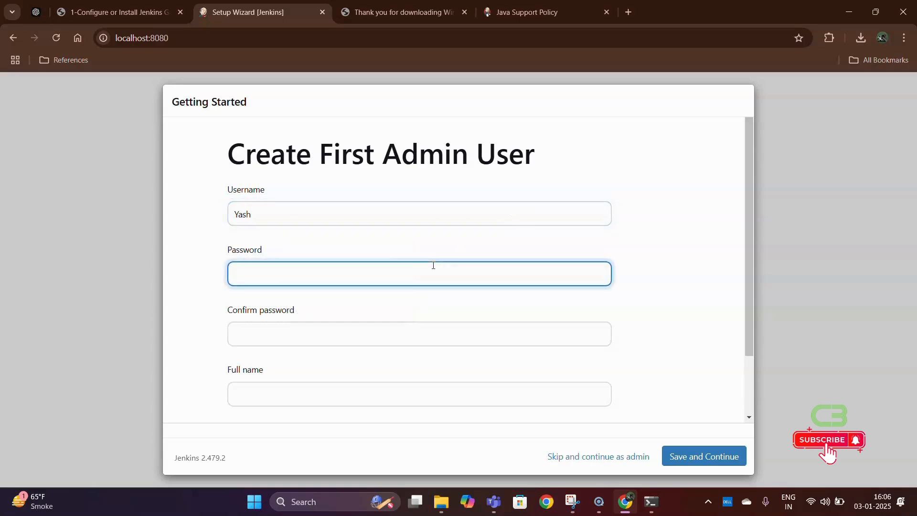
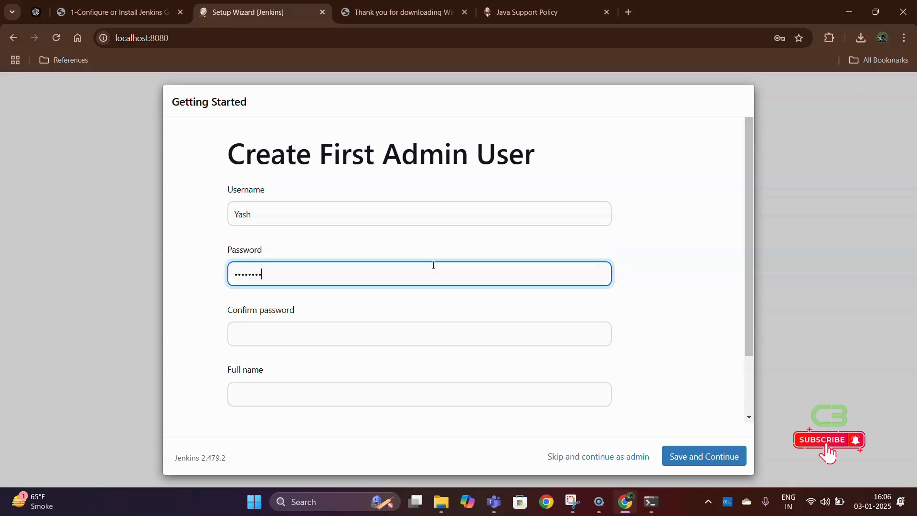
click(423, 332)
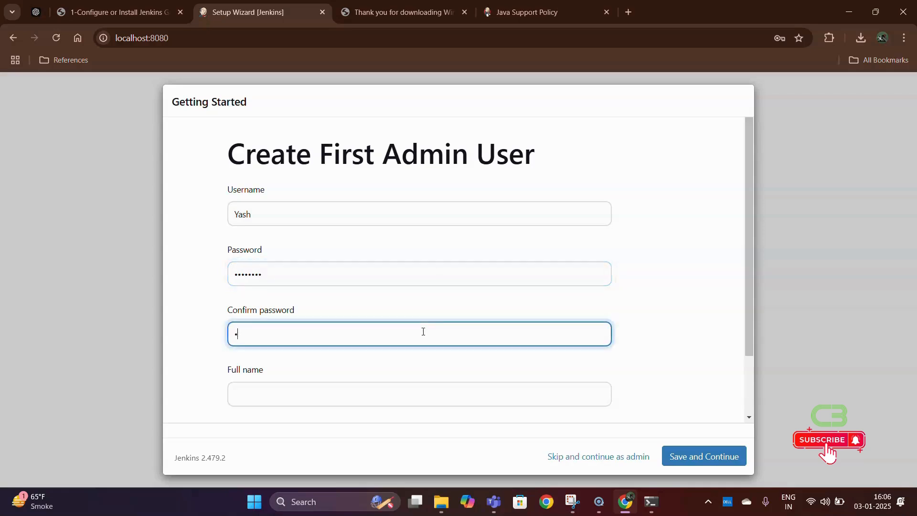
click(420, 390)
text(Yash )
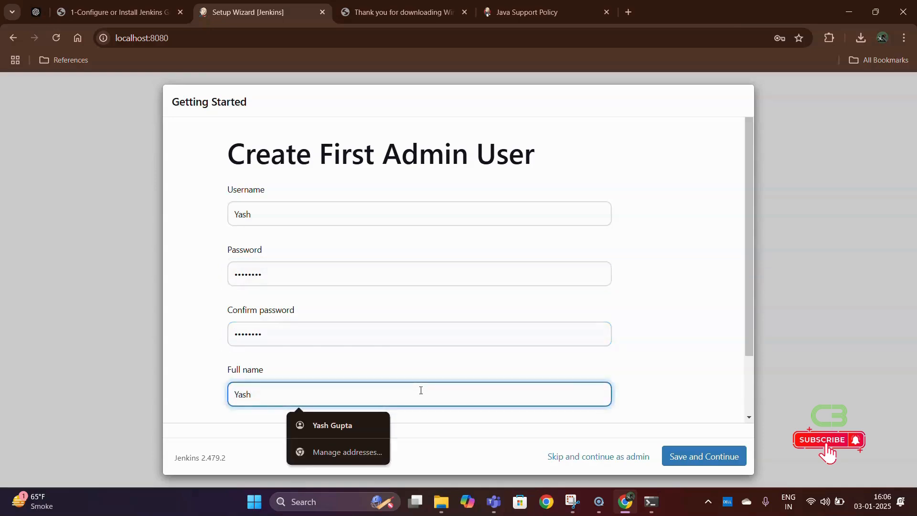
text(Gupta)
scroll(421, 391, down, 2)
click(357, 387)
click(370, 266)
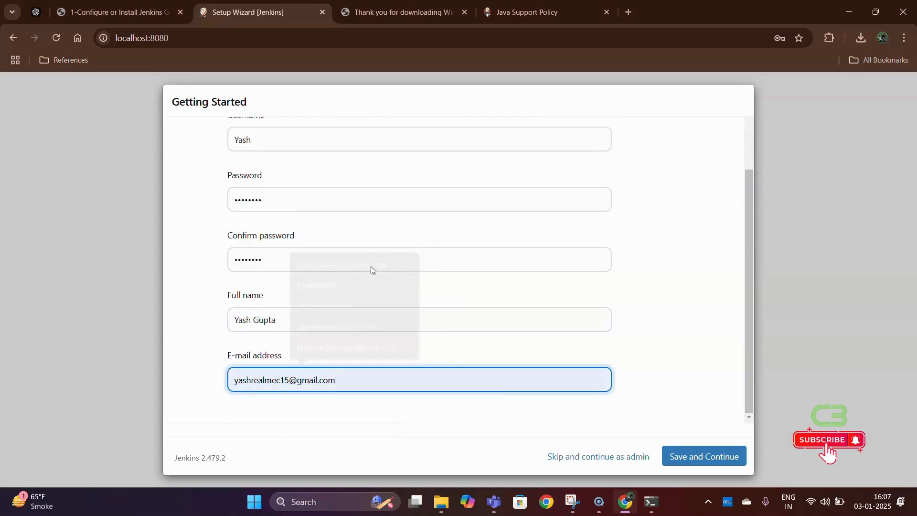
click(704, 456)
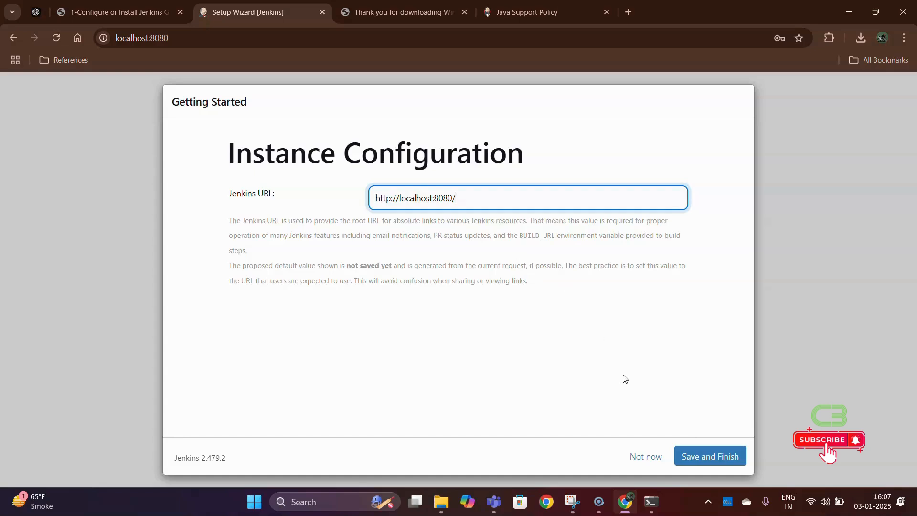
click(695, 460)
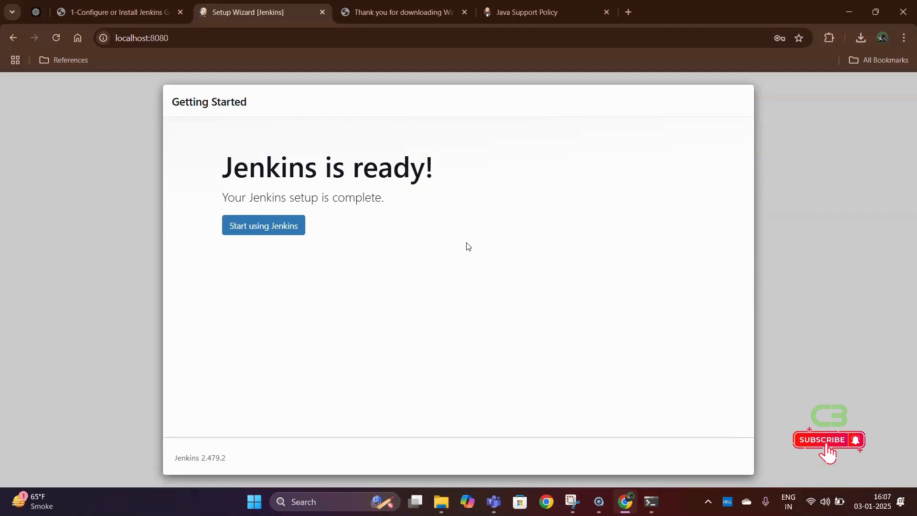
click(289, 227)
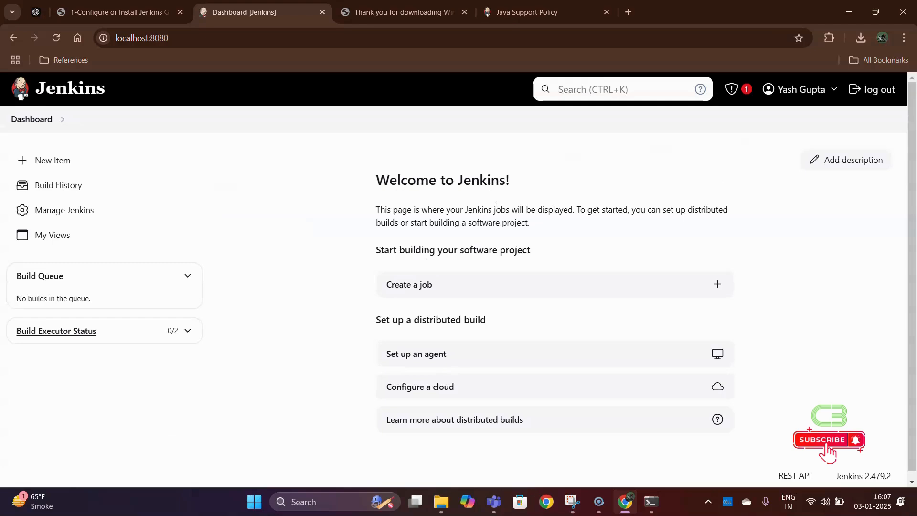
- Browse New Item, Build History and Manage Jenkins, ending on the New Item page
click(67, 170)
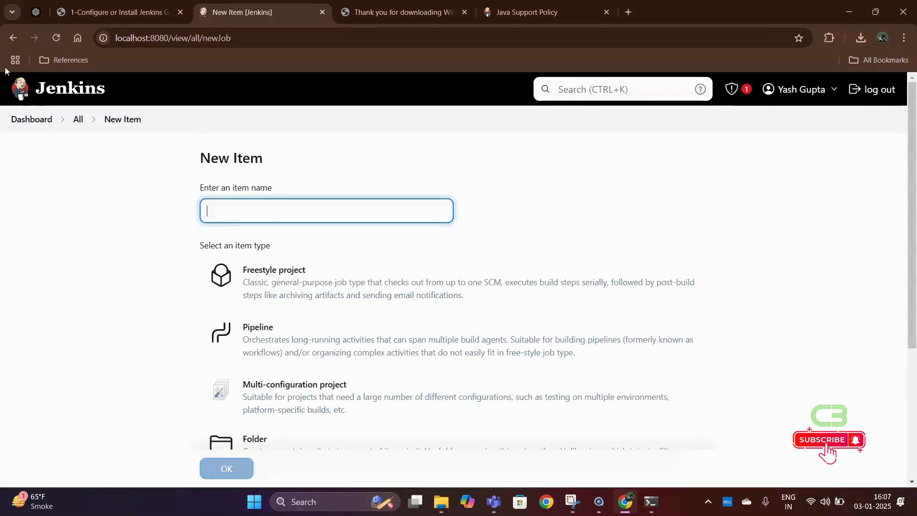
click(13, 39)
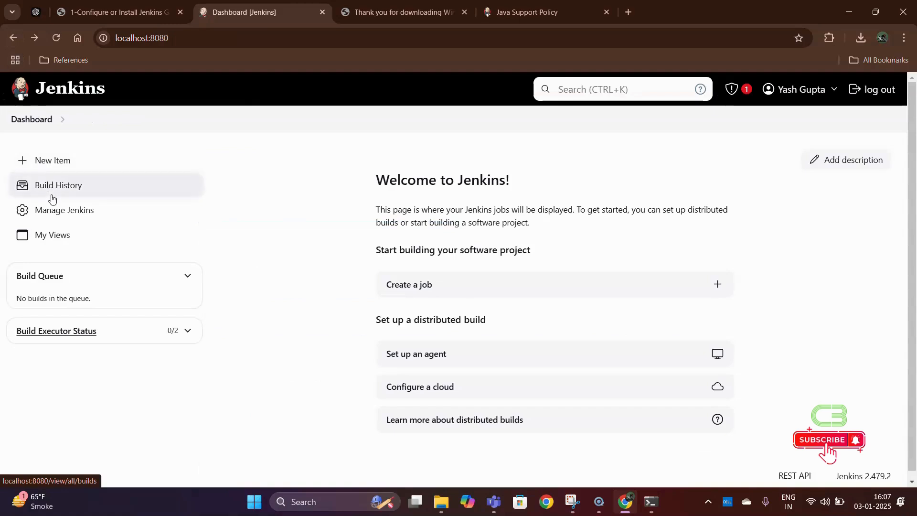
click(50, 191)
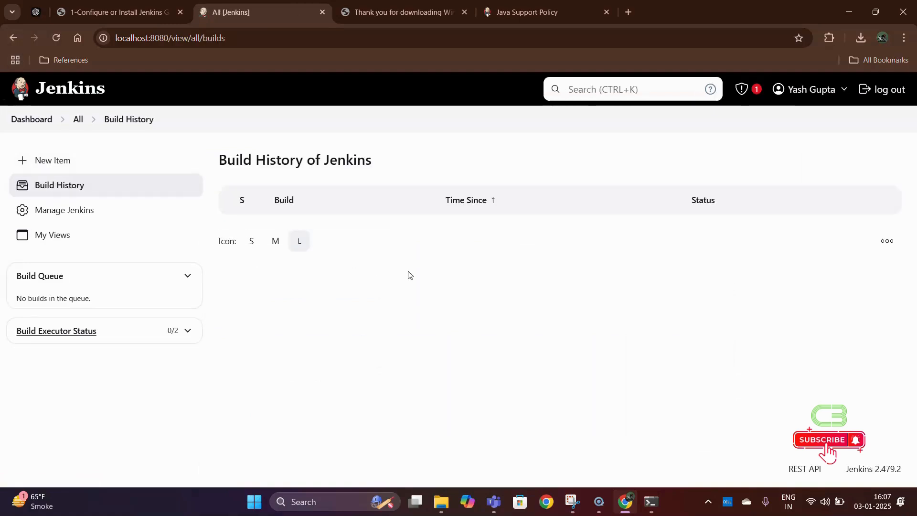
click(82, 209)
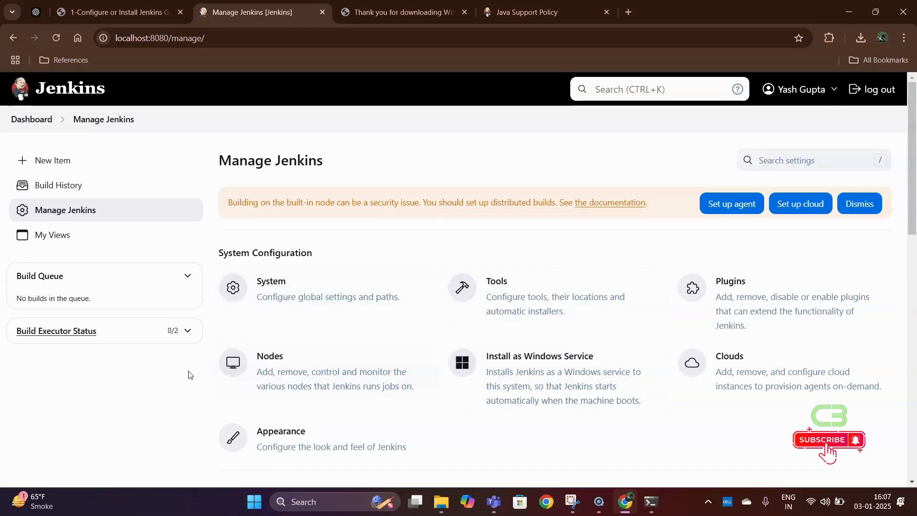
click(106, 166)
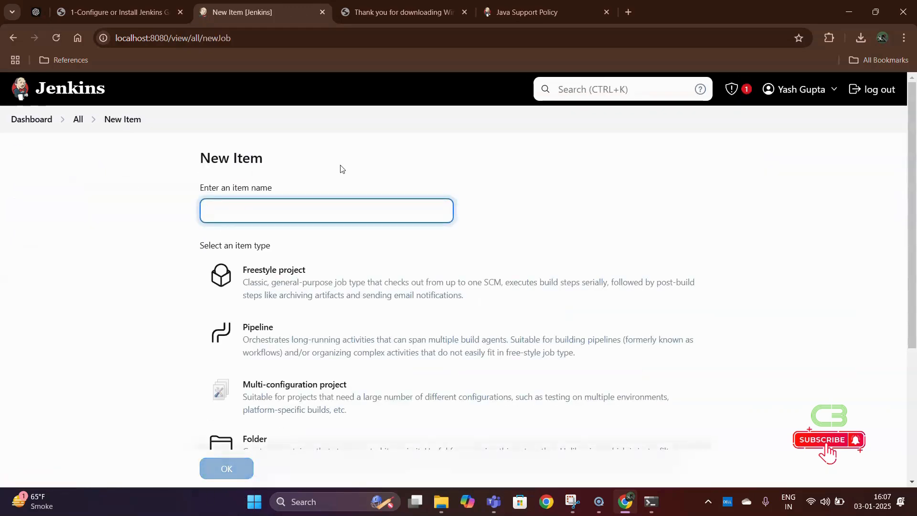